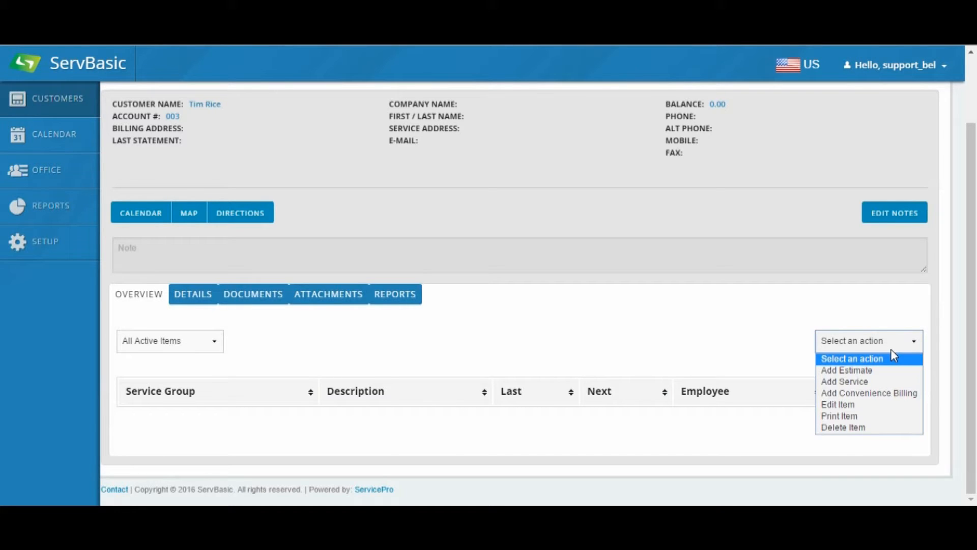
Step: Add a new service to the customer's account with Pest Control as its service type
click(857, 381)
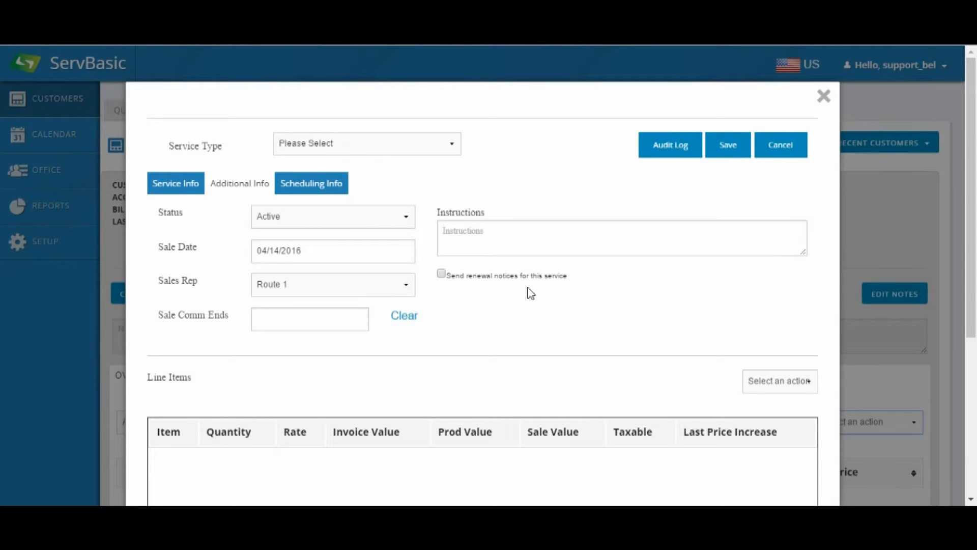
click(400, 148)
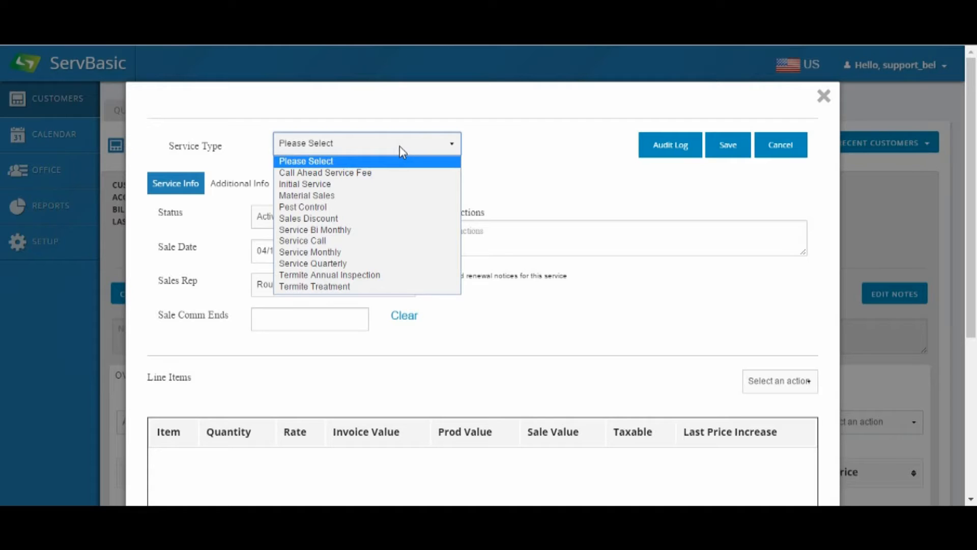
click(325, 207)
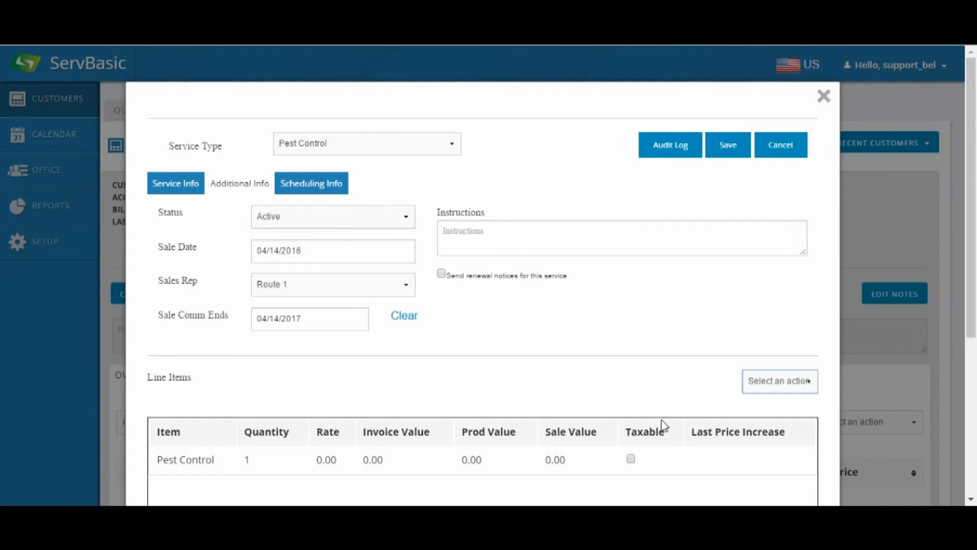
click(421, 454)
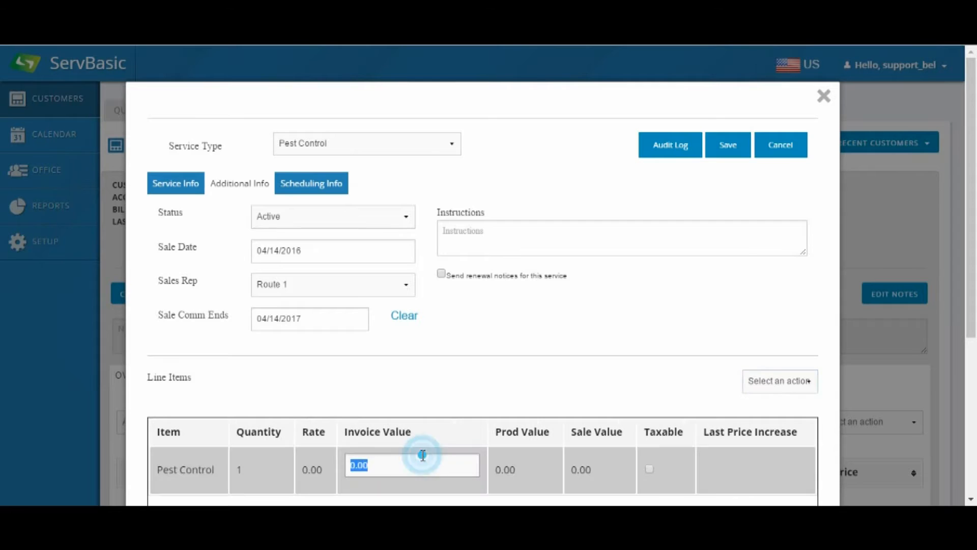
click(519, 480)
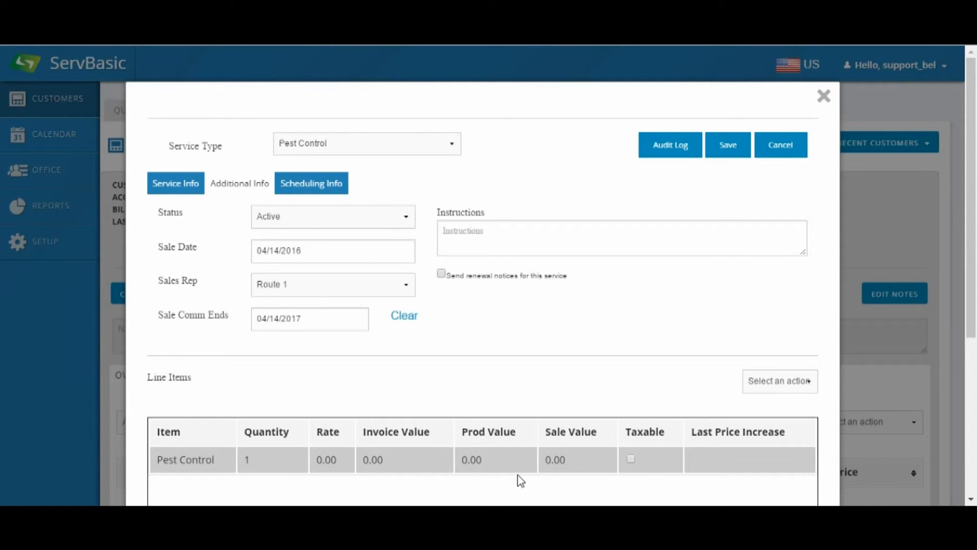
click(787, 380)
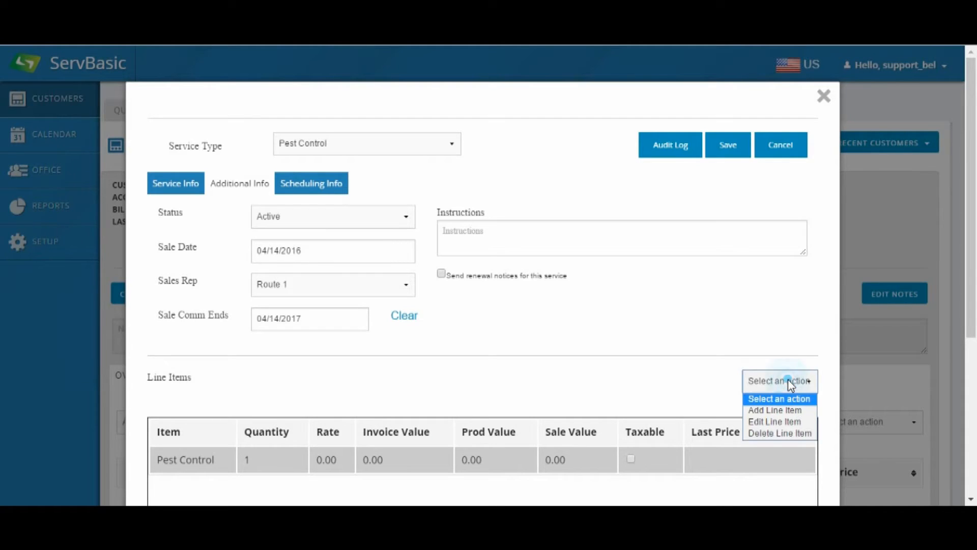
click(788, 410)
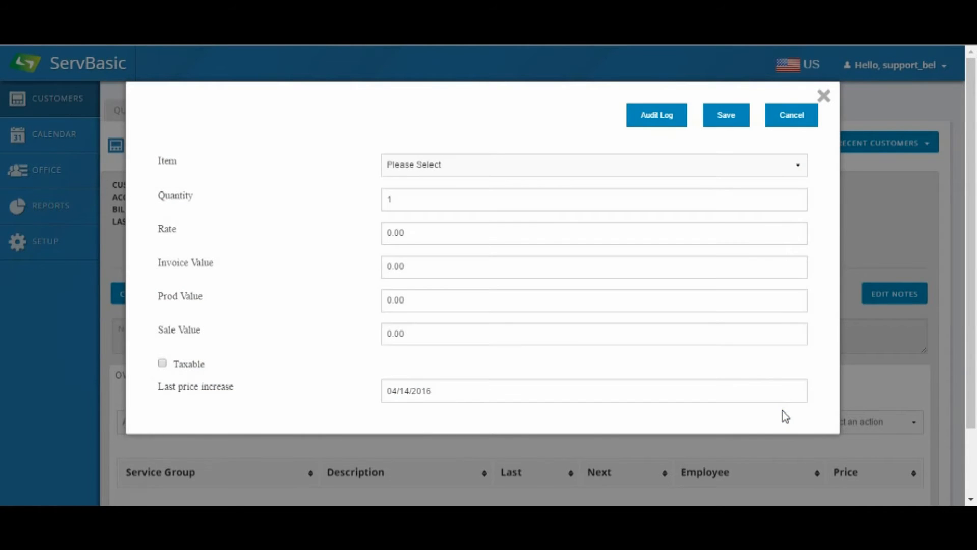
click(472, 164)
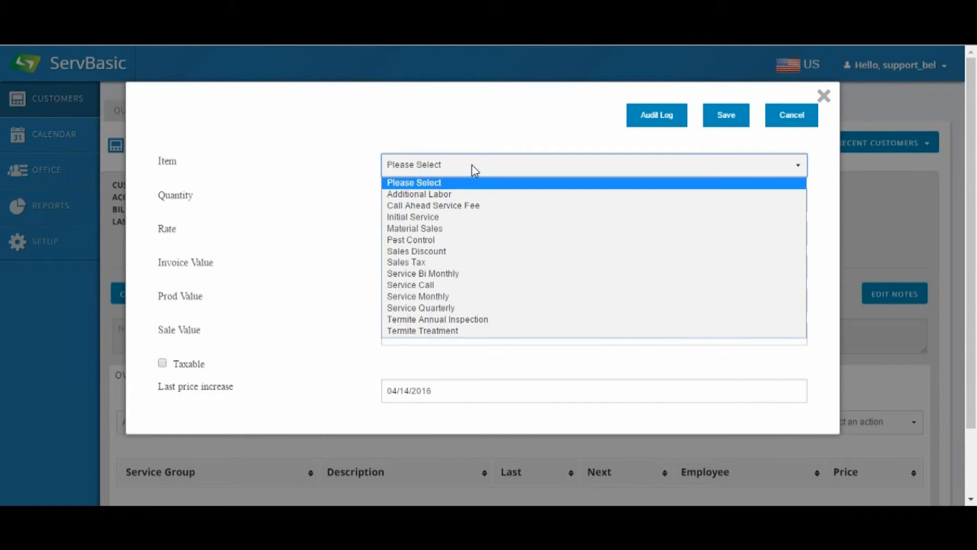
click(453, 240)
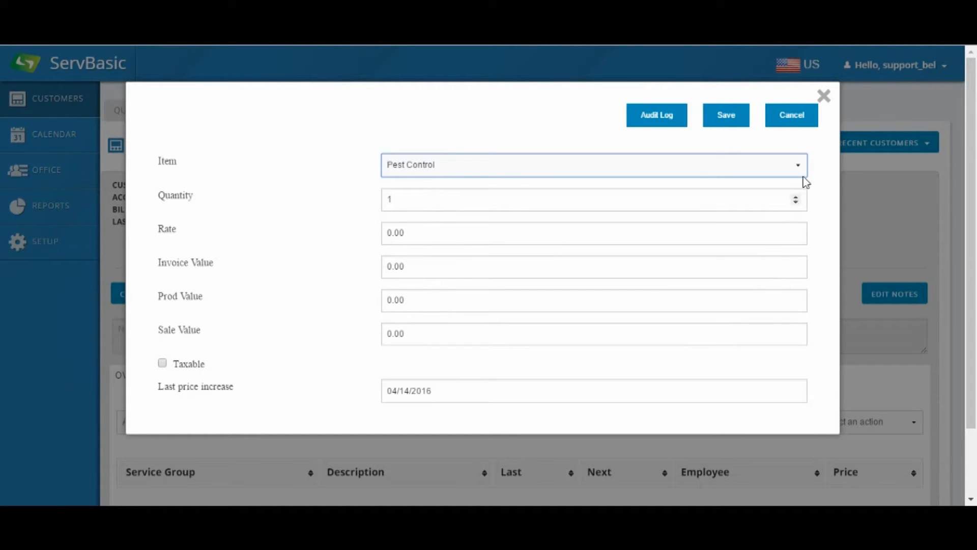
click(807, 120)
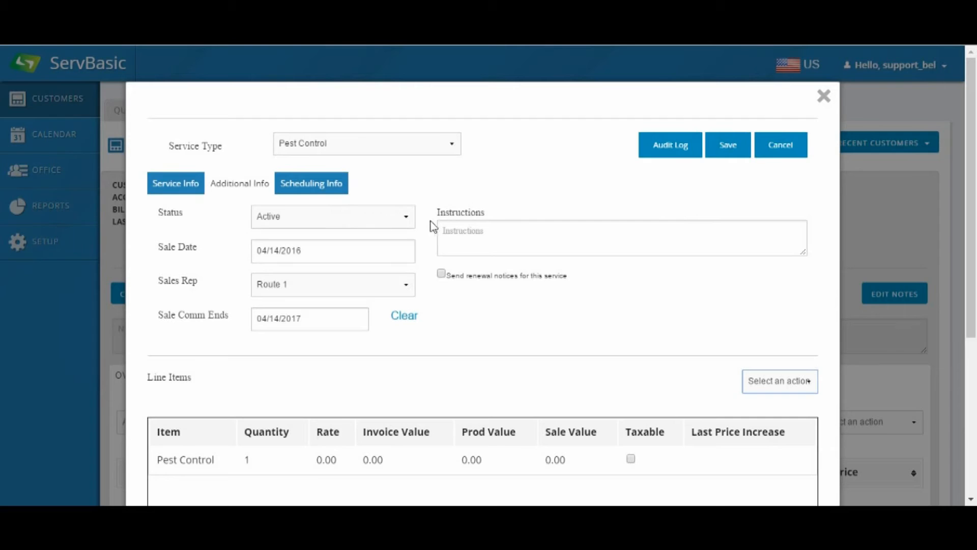
Step: Set the service's status to Active and its sales rep to Tech Name
click(398, 217)
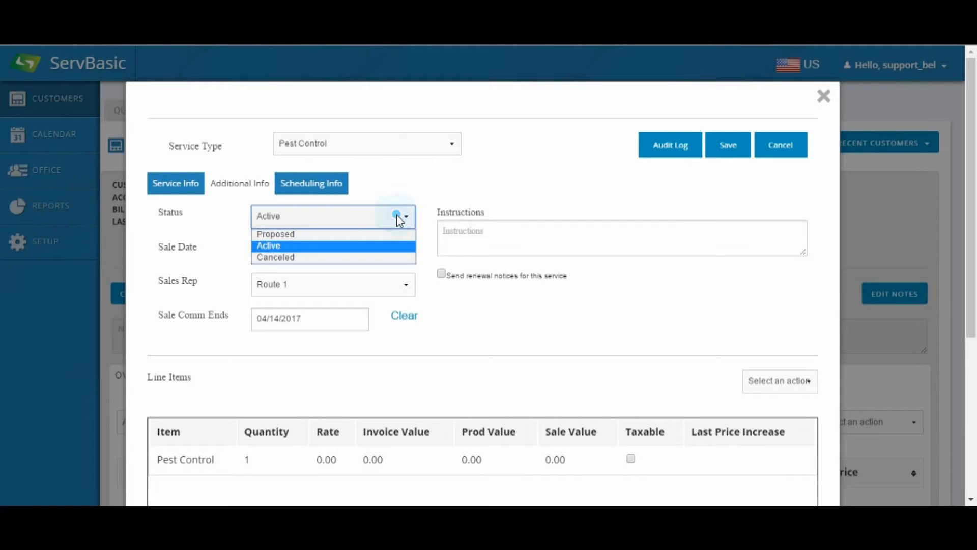
click(383, 246)
click(382, 289)
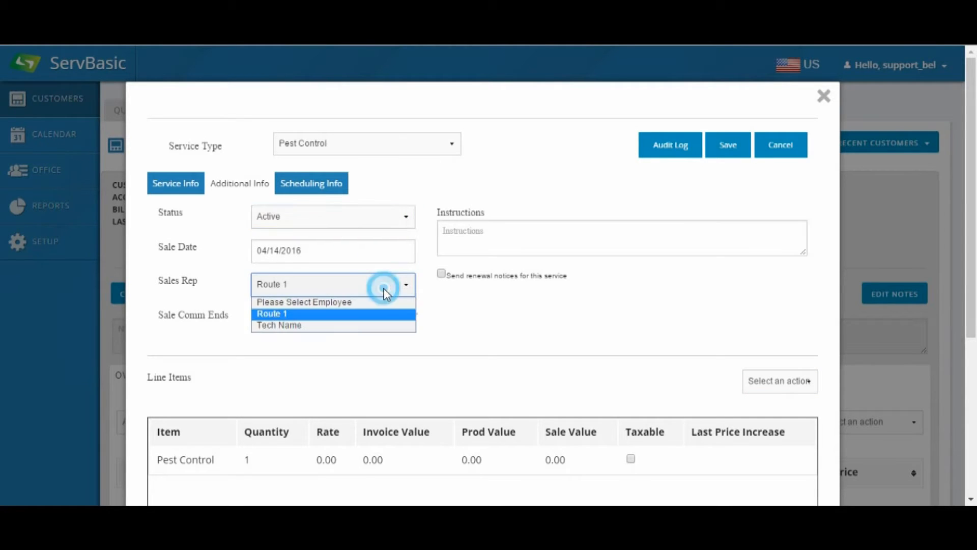
click(337, 329)
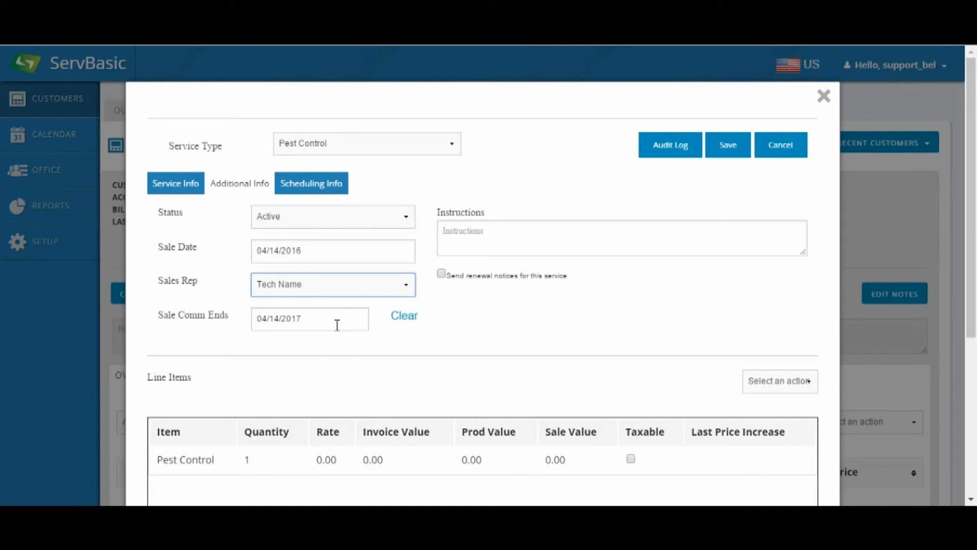
Step: Enter "Don't let the dog out" as the service instructions
click(468, 232)
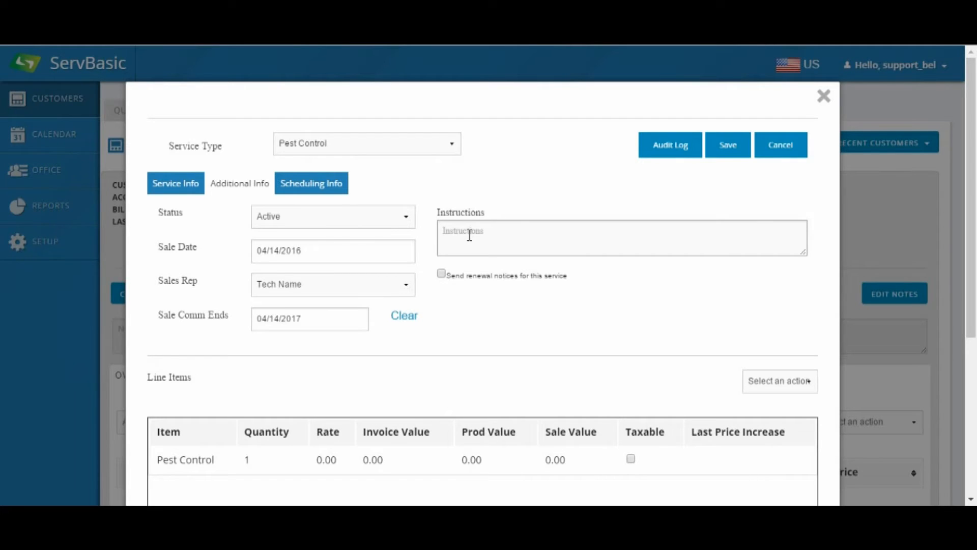
text(Don't let the dog out)
click(666, 282)
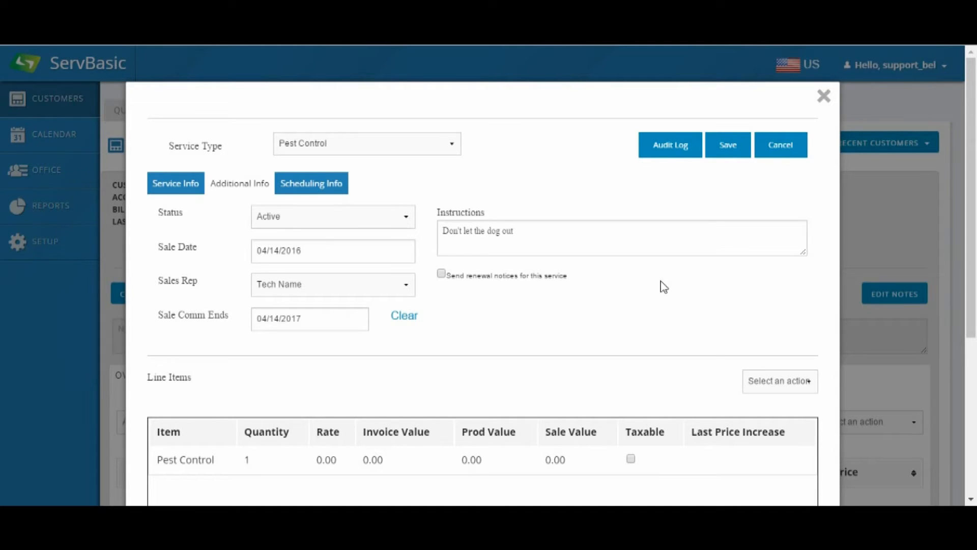
Step: Set the rate of the Pest Control line item to 45
click(329, 460)
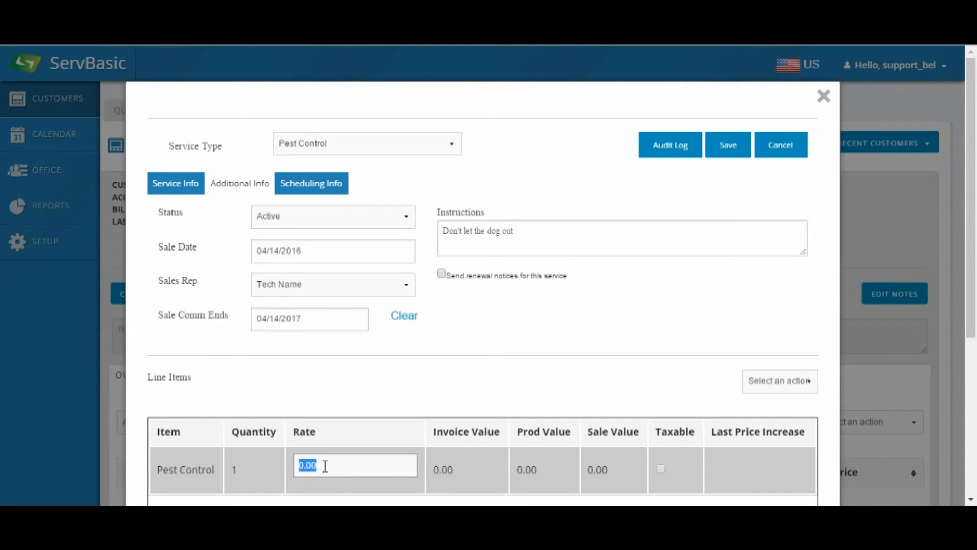
text(45)
click(442, 501)
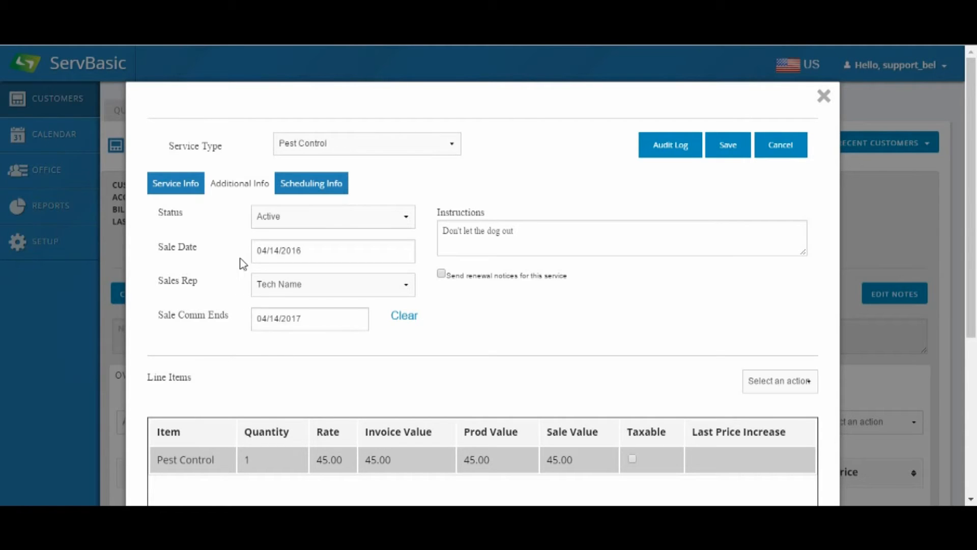
Step: In the service's additional information, set the source to Web Page and the measurement unit to Ln. Ft
click(237, 192)
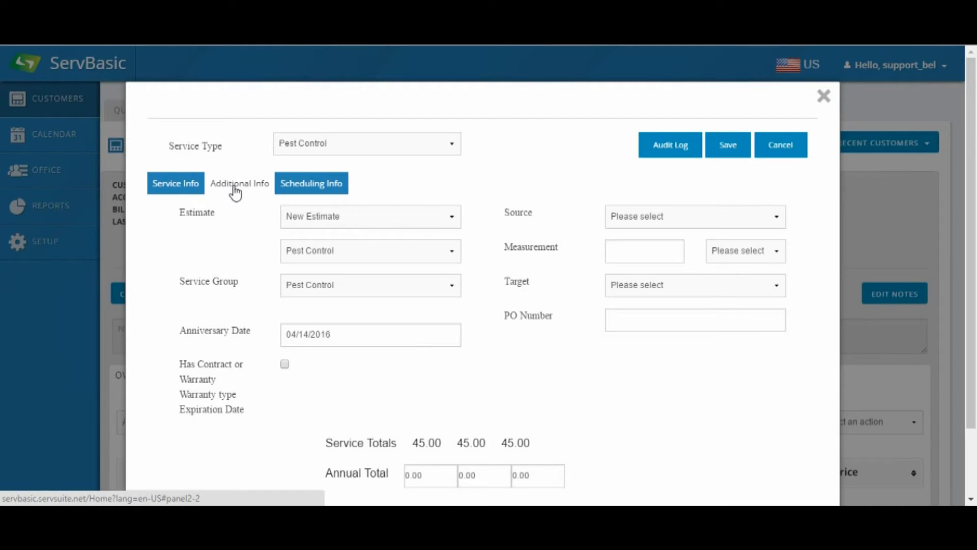
click(763, 220)
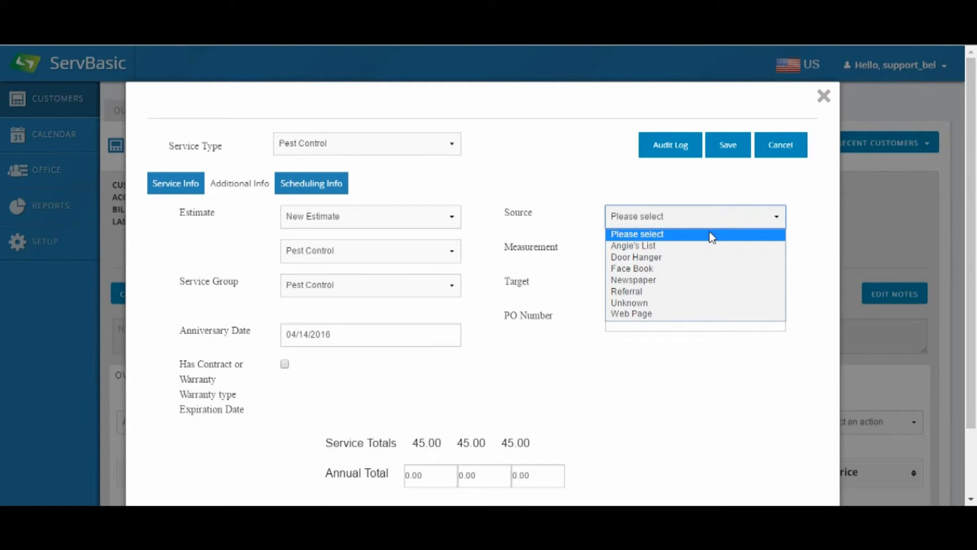
click(632, 313)
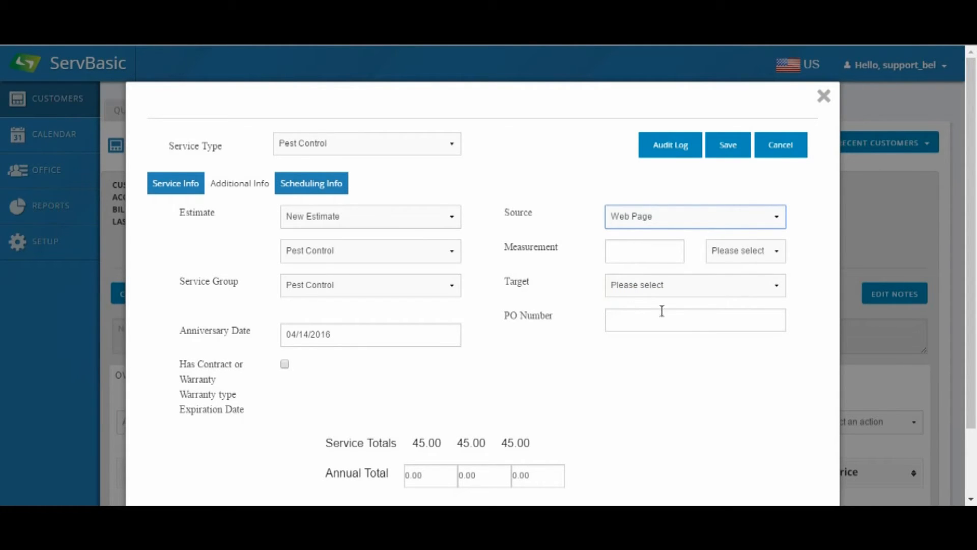
click(766, 250)
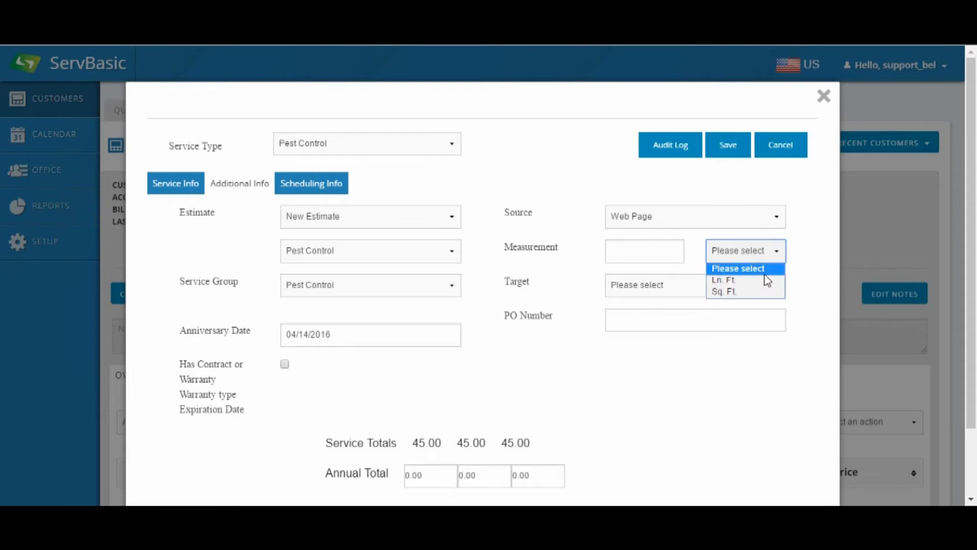
click(750, 281)
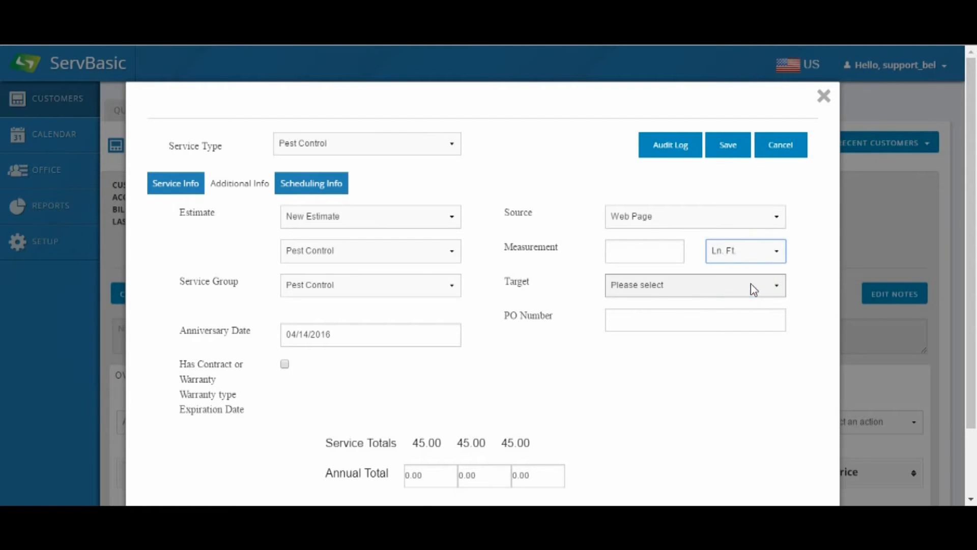
click(782, 290)
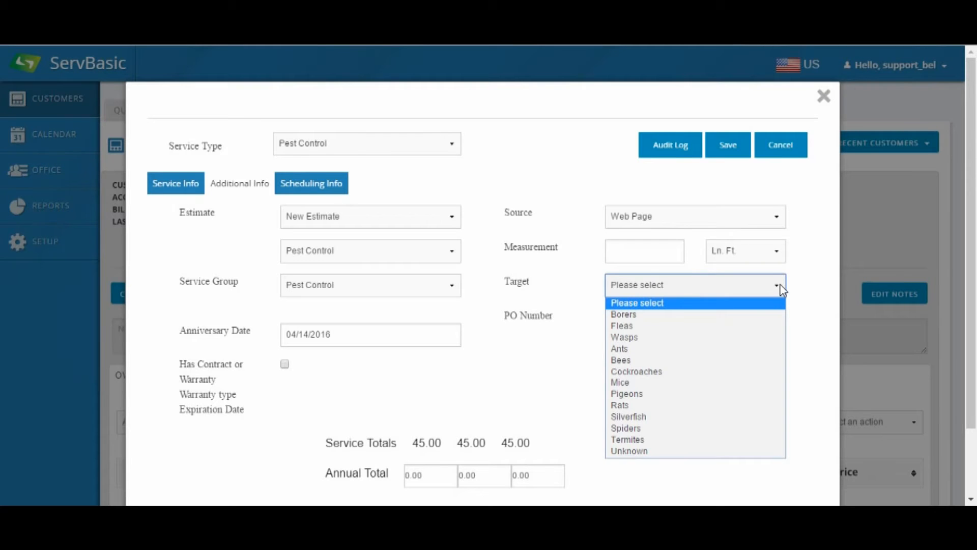
click(782, 289)
click(610, 320)
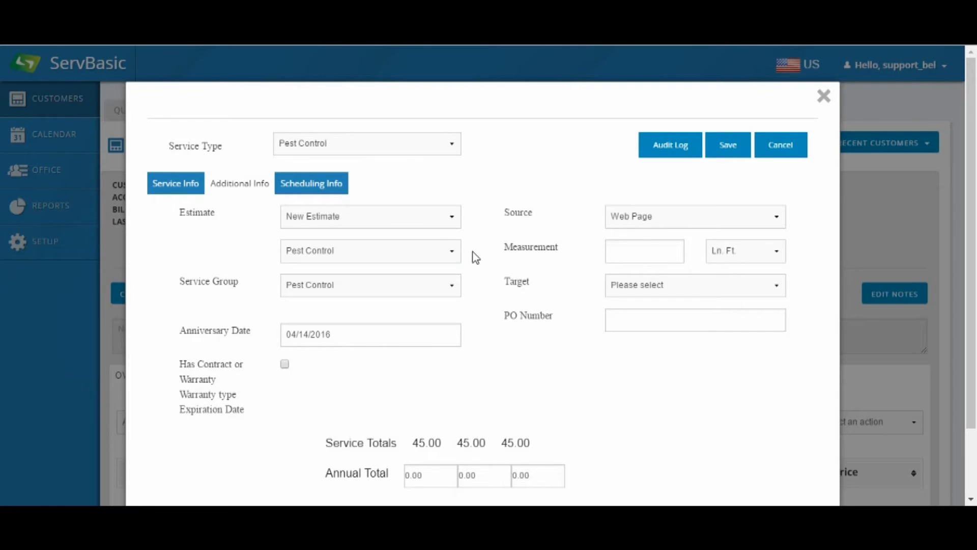
click(473, 283)
Step: In the service's scheduling information, assign Tech Name as the scheduled employee
click(310, 186)
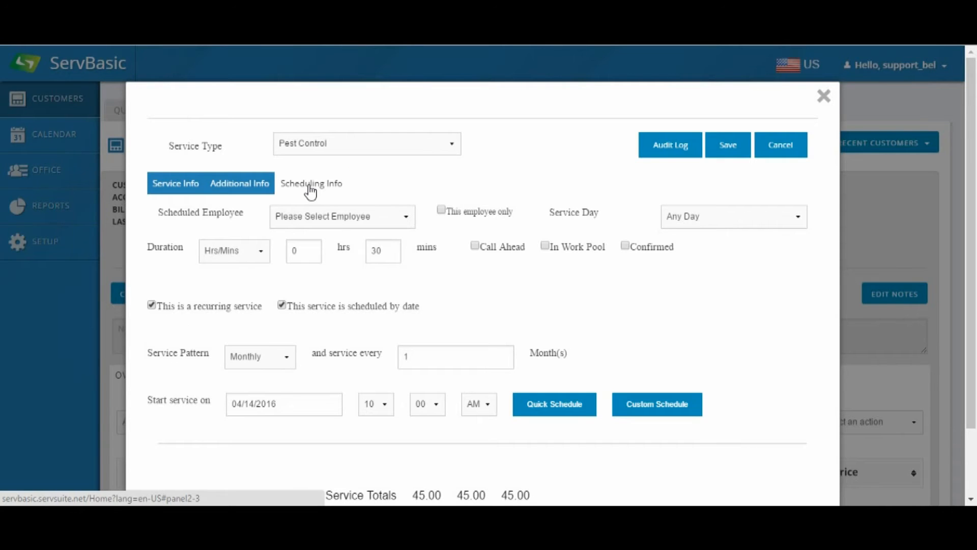
click(406, 216)
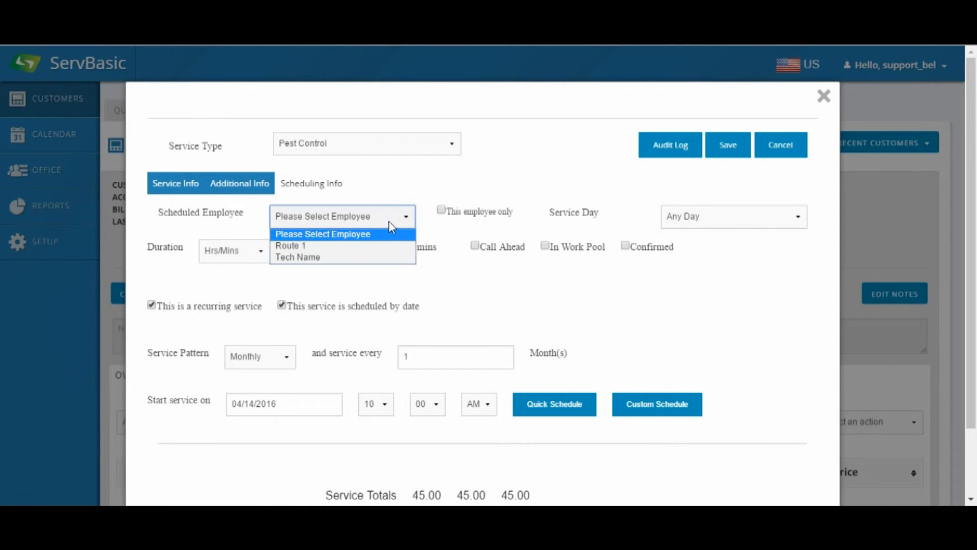
click(328, 260)
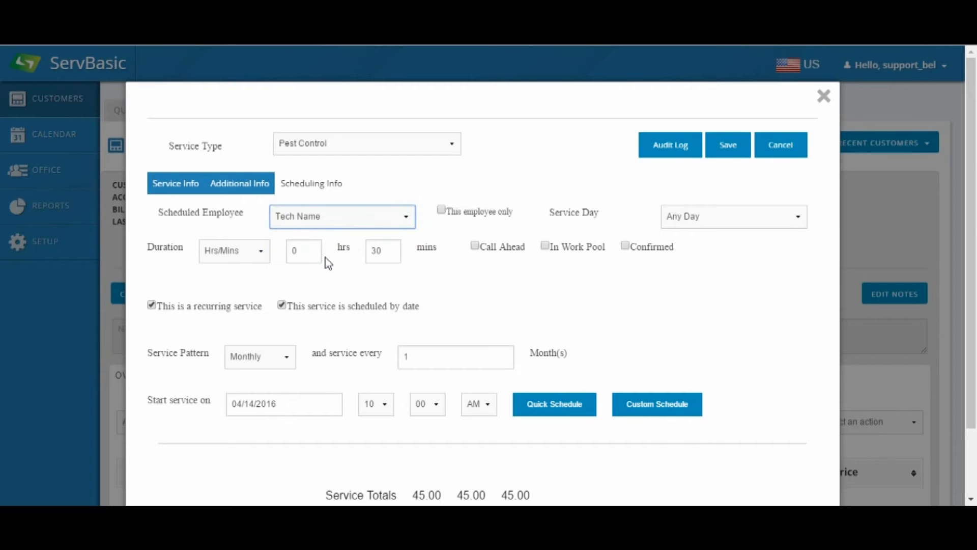
click(441, 211)
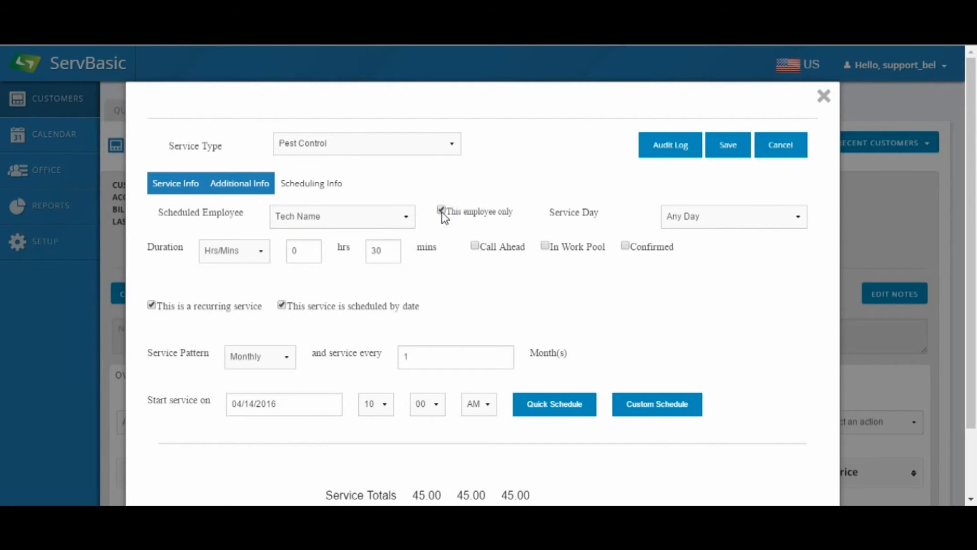
click(441, 210)
click(800, 215)
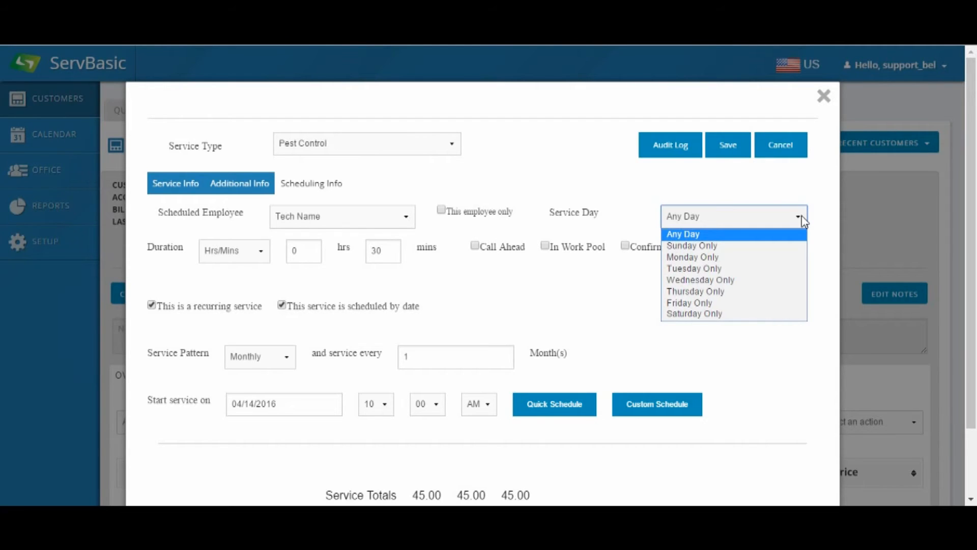
click(801, 216)
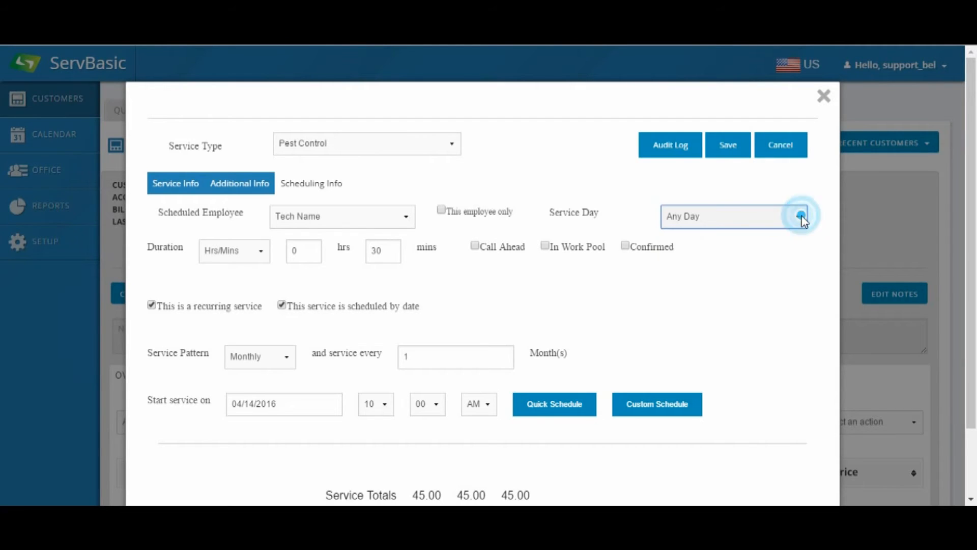
click(475, 247)
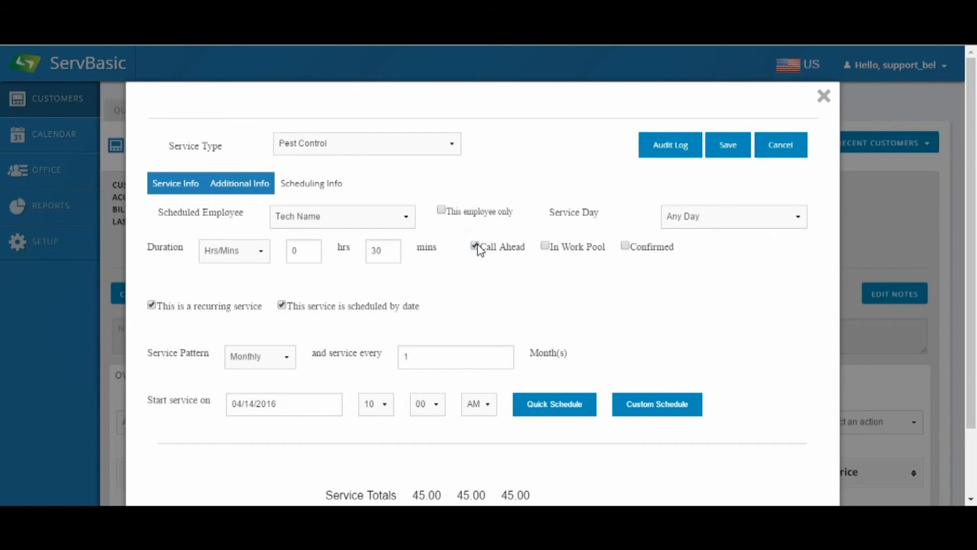
click(477, 247)
click(545, 247)
click(545, 248)
click(624, 247)
click(625, 247)
click(443, 307)
Step: Set the recurring service pattern to Monthly with a service every 1 month
click(285, 358)
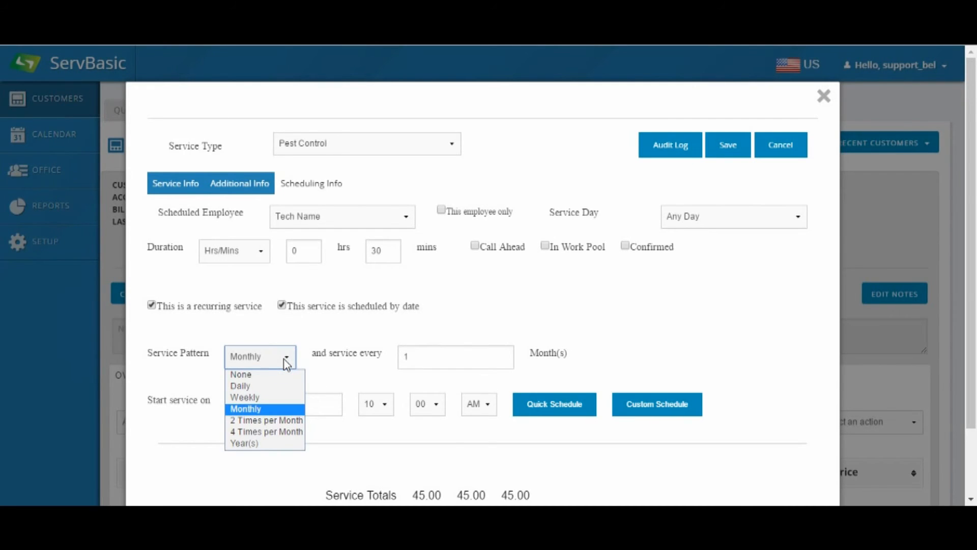
click(273, 409)
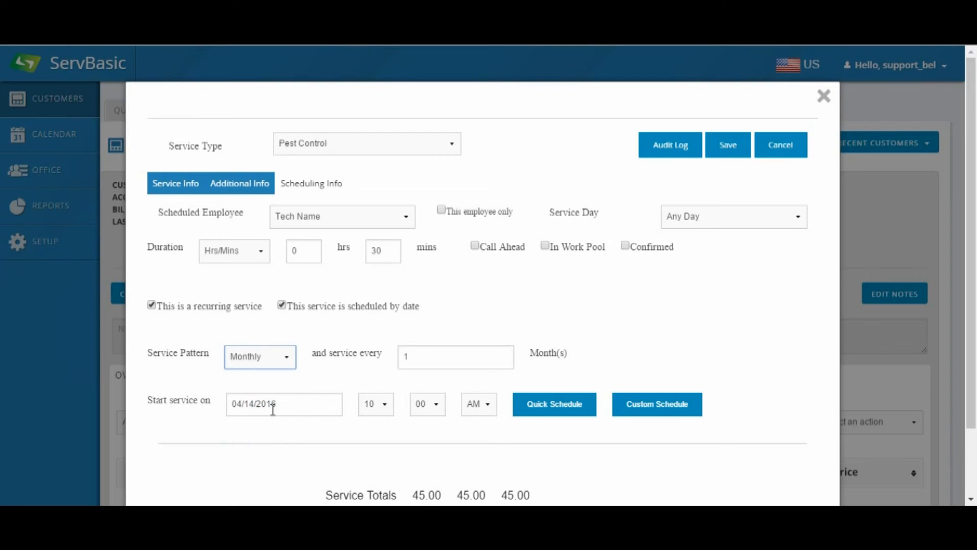
double_click(436, 356)
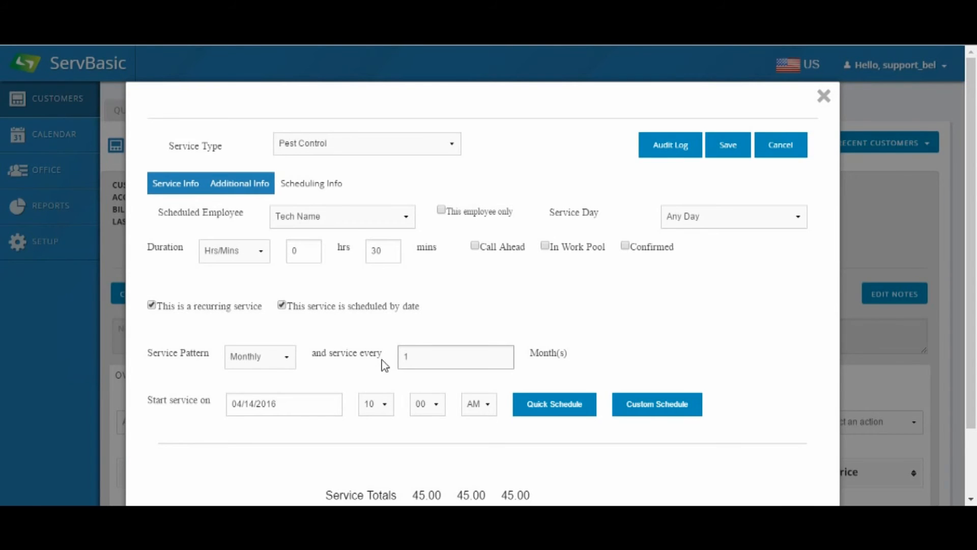
Step: Set the service to start on 04/12/2016 at 8:00 AM
click(323, 410)
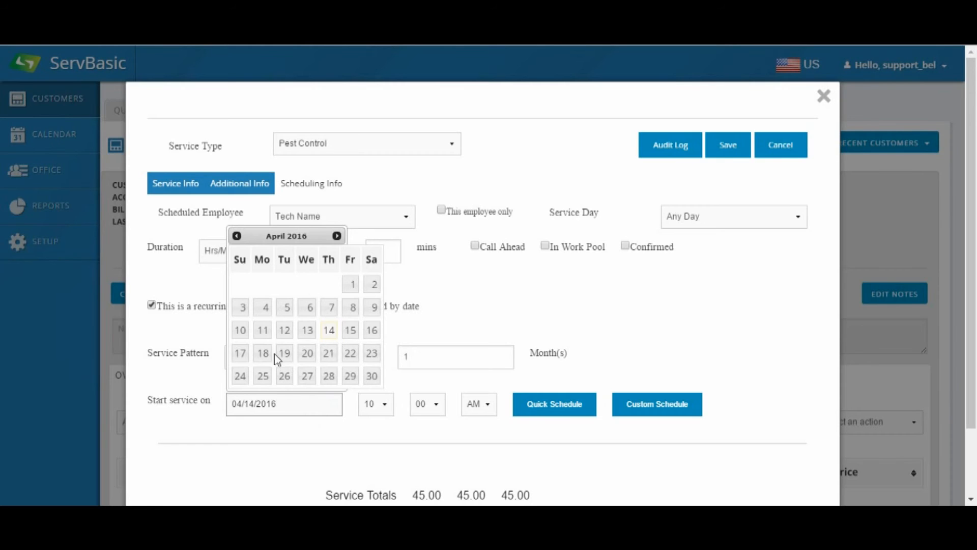
click(284, 331)
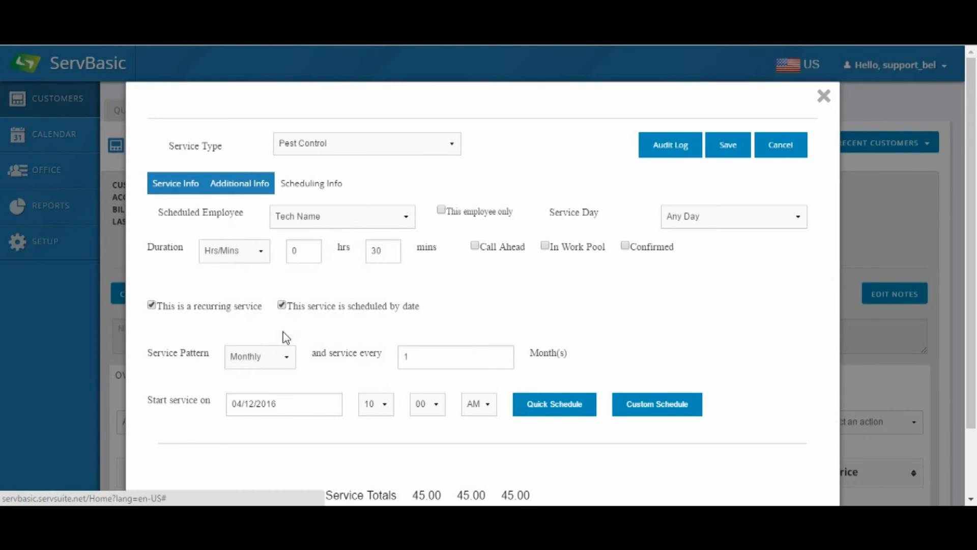
click(382, 404)
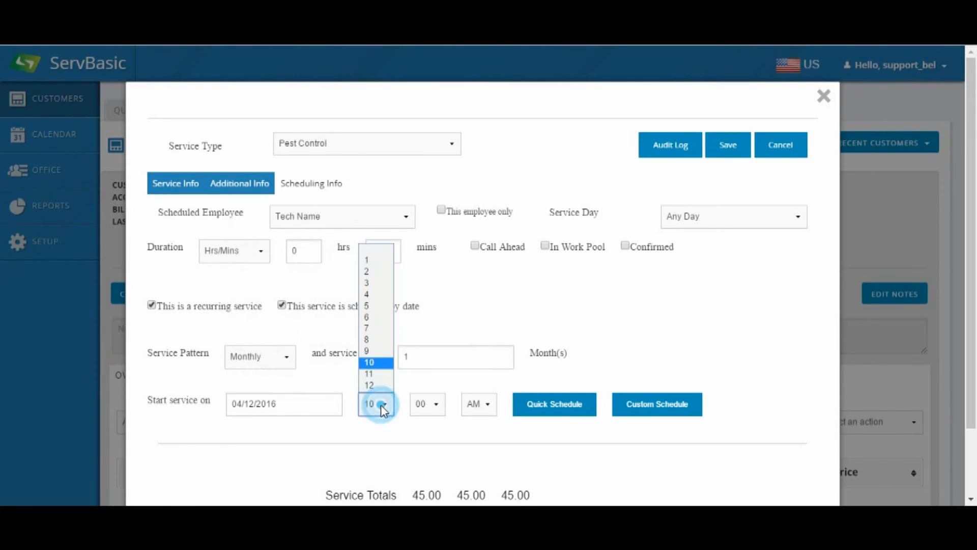
click(366, 340)
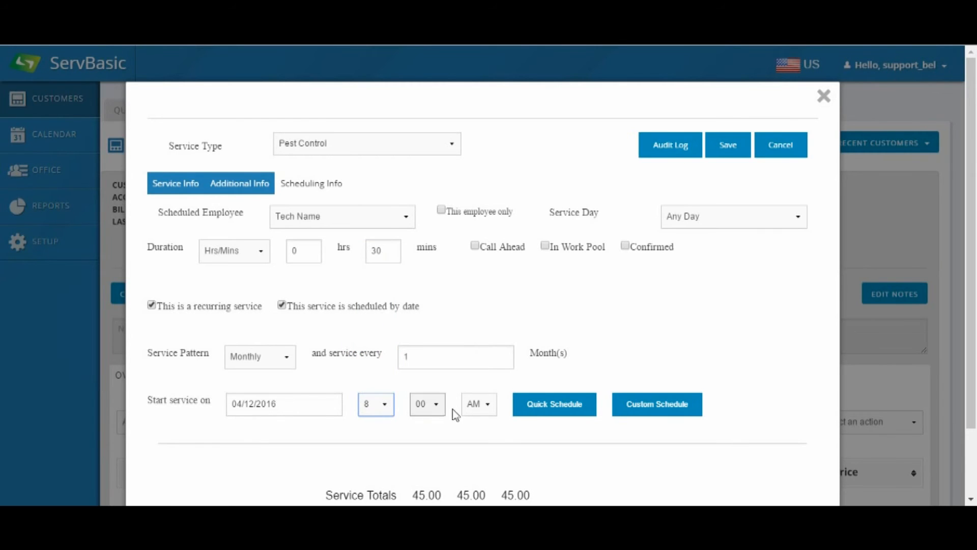
click(483, 413)
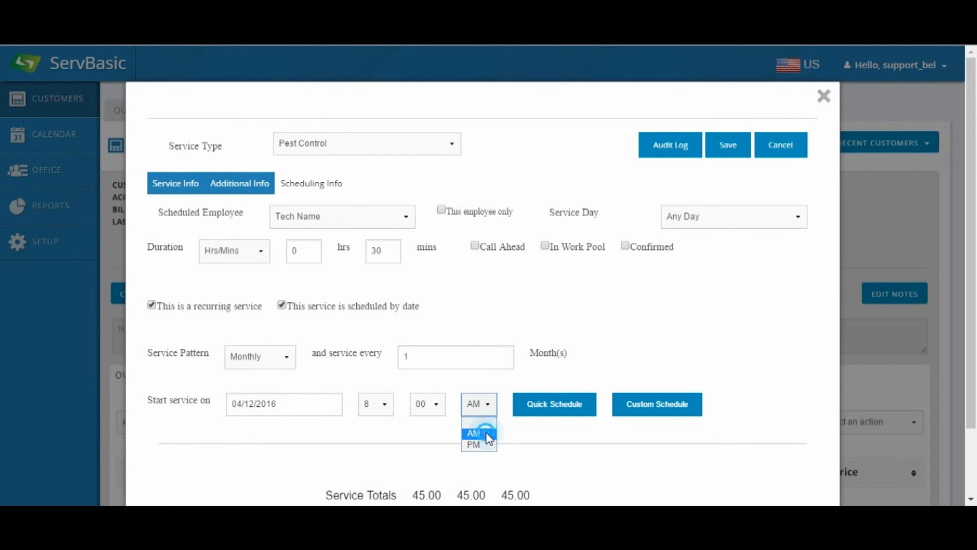
click(486, 431)
Step: Generate a quick schedule for the Pest Control service and look through all its service dates
click(553, 408)
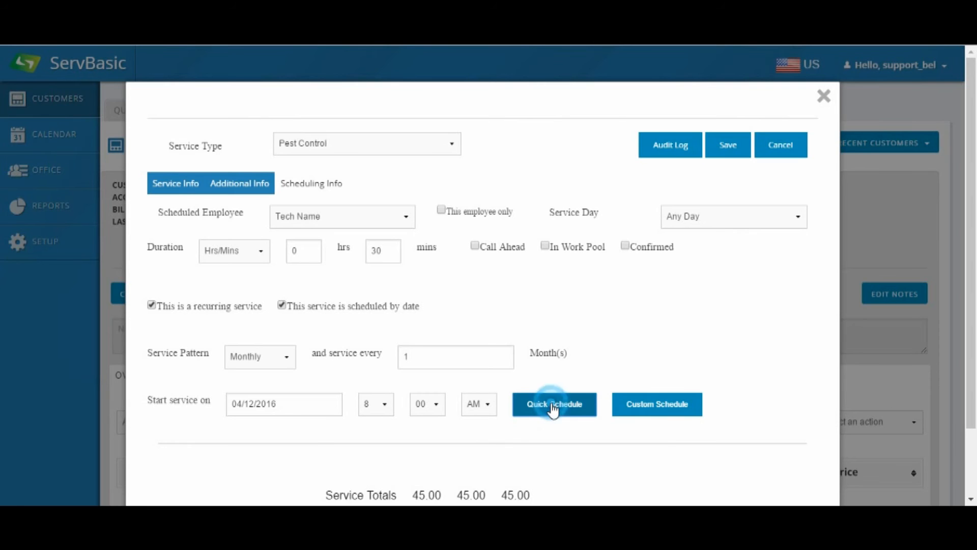
scroll(550, 409, down, 3)
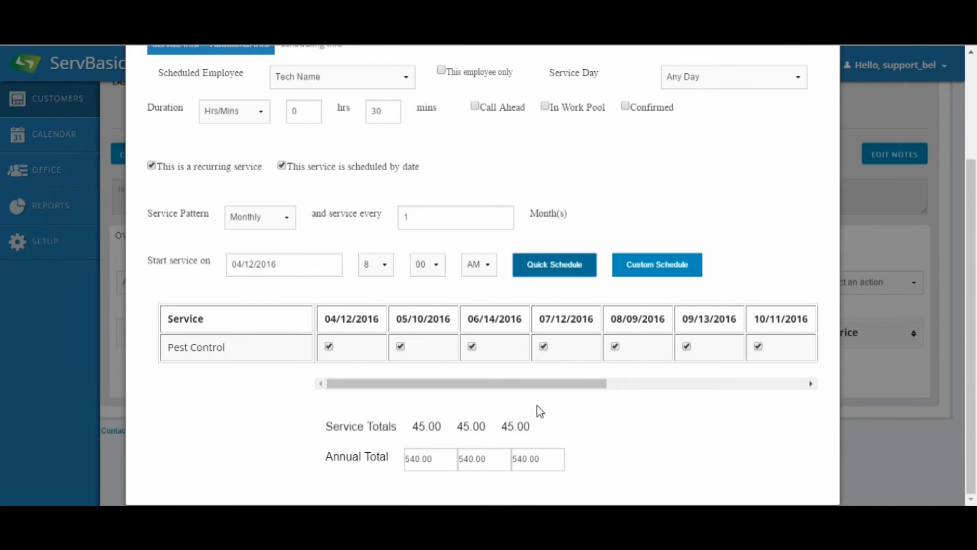
click(436, 387)
drag(437, 388, 651, 395)
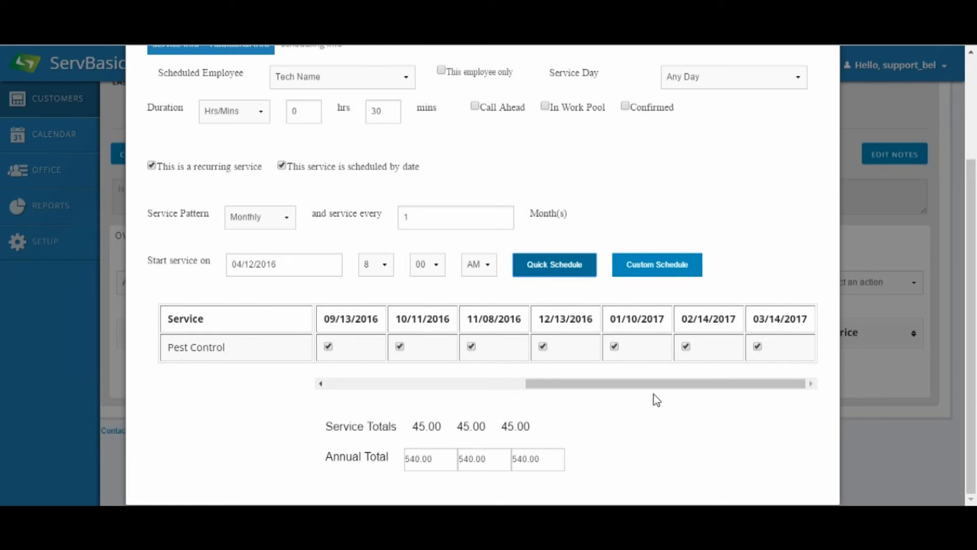
Step: In the custom schedule calendar, add April 13, 14 and 15, 2016 as extra service dates
click(661, 268)
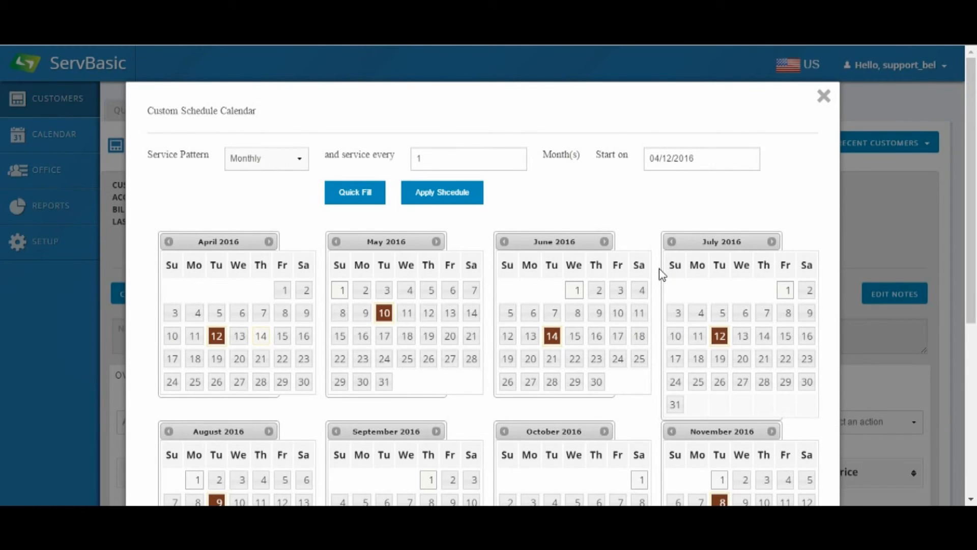
click(238, 337)
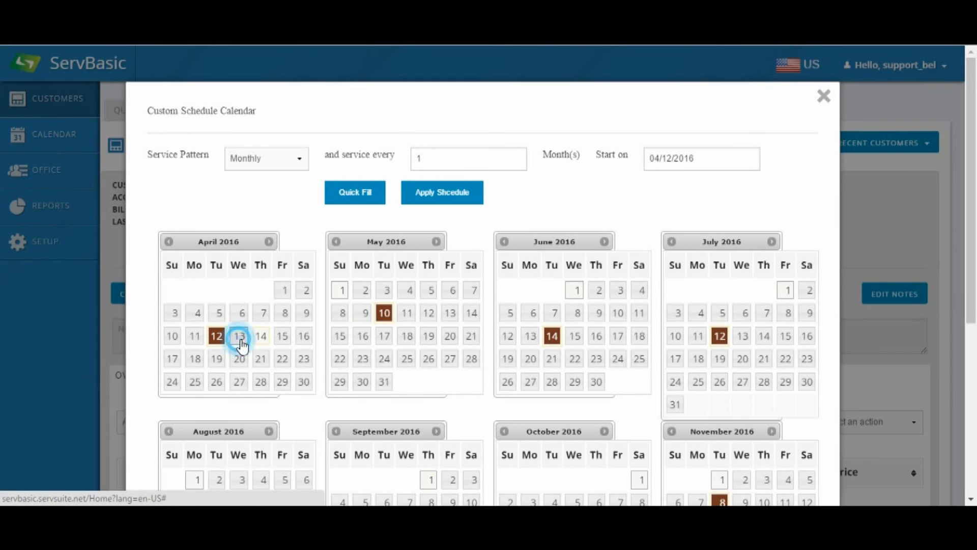
click(264, 341)
click(283, 343)
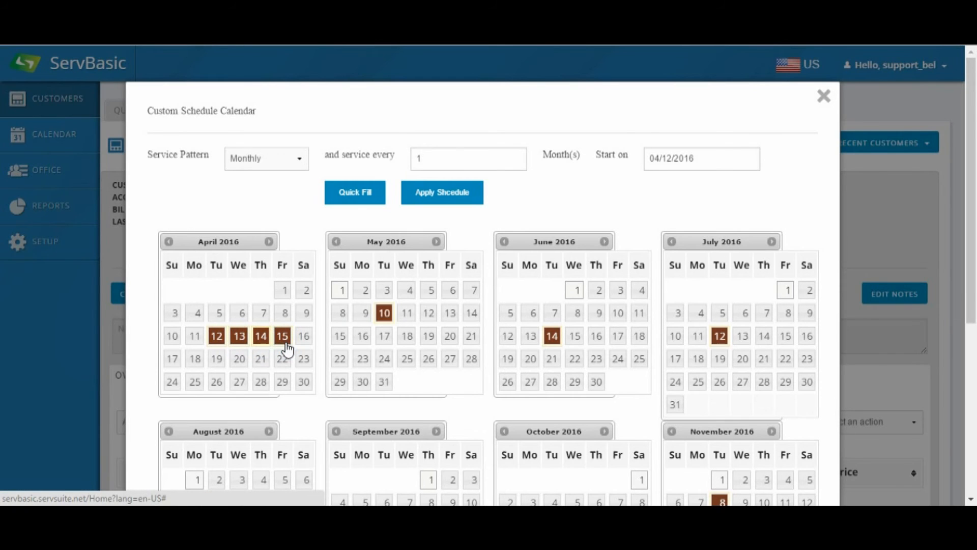
Step: Remove April 15, 14 and 13, 2016 from the custom schedule's service dates
click(285, 345)
click(261, 344)
click(240, 342)
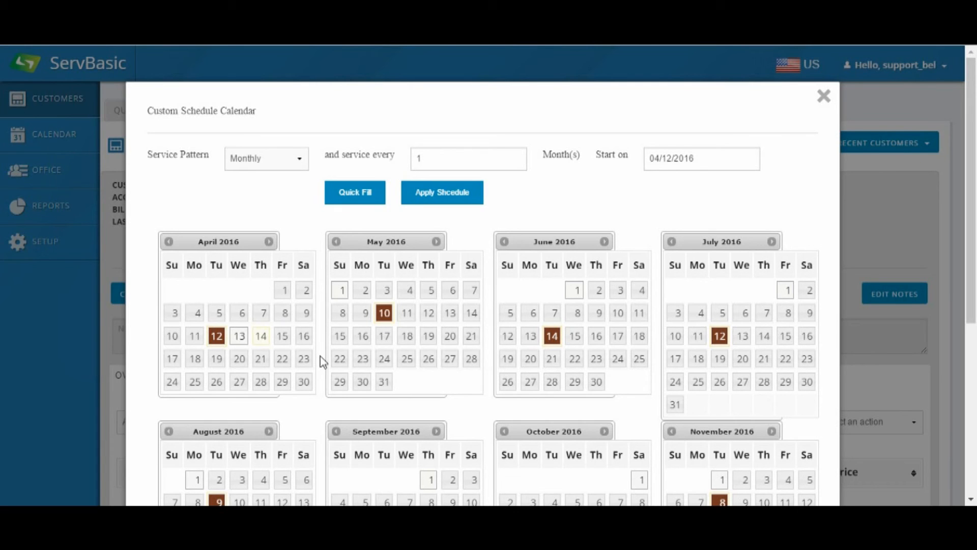
Step: Apply the custom schedule to the Pest Control service and save the service to the customer's account
click(444, 195)
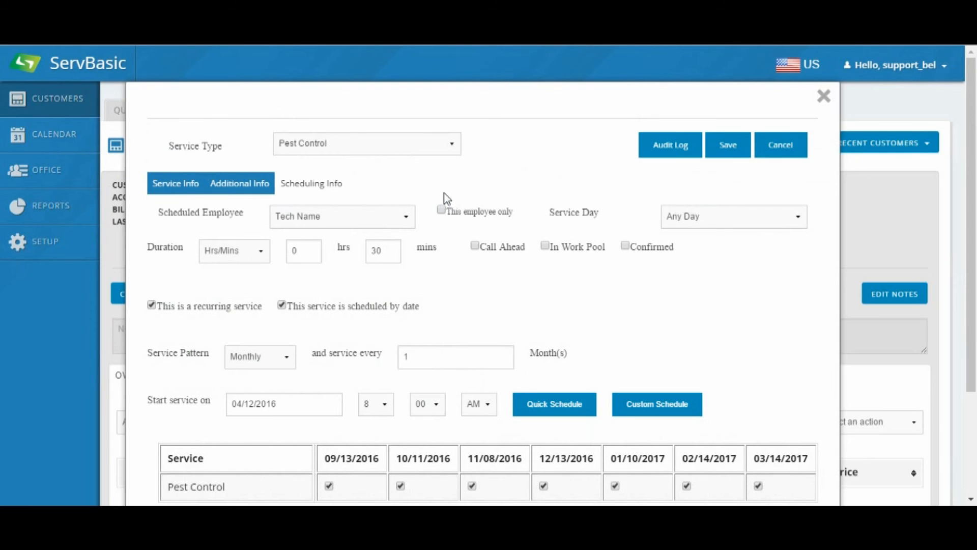
scroll(495, 261, down, 3)
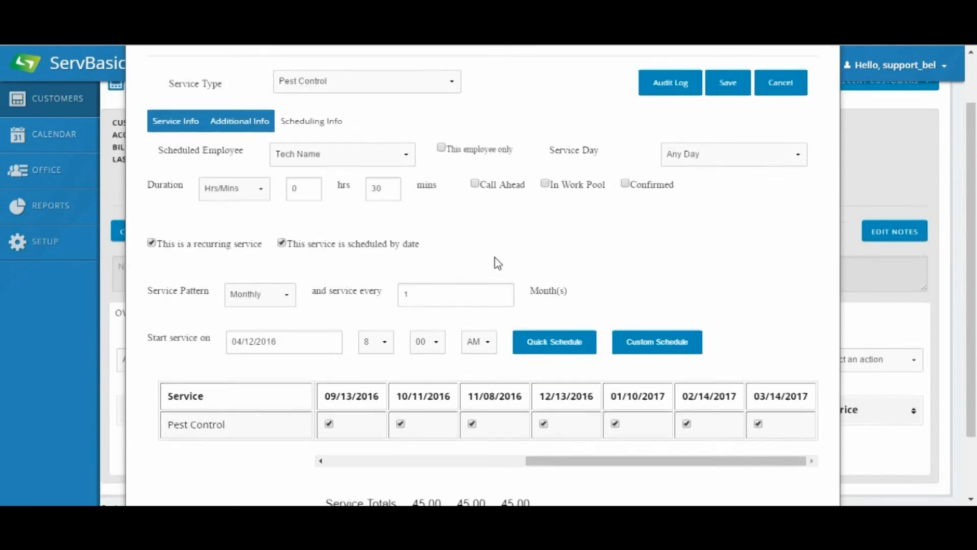
click(619, 452)
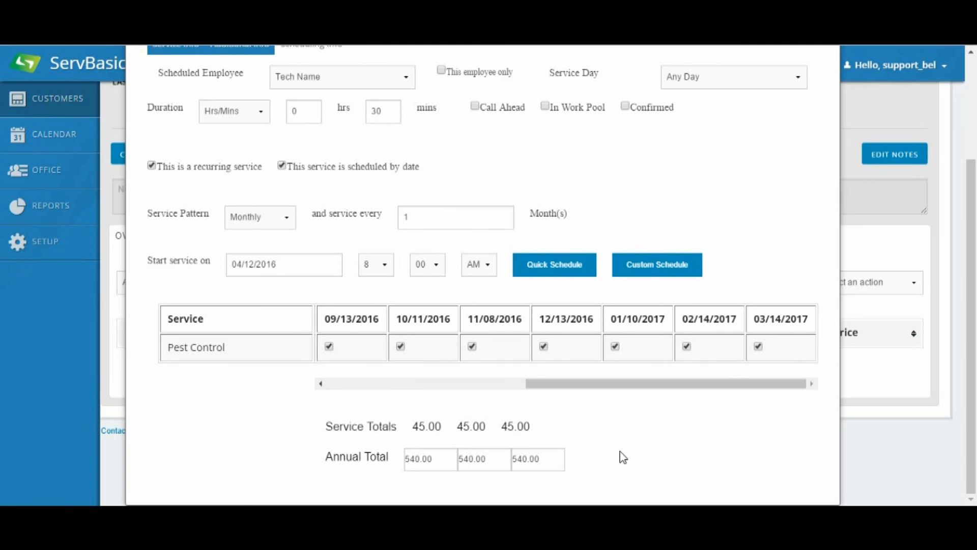
scroll(620, 451, up, 3)
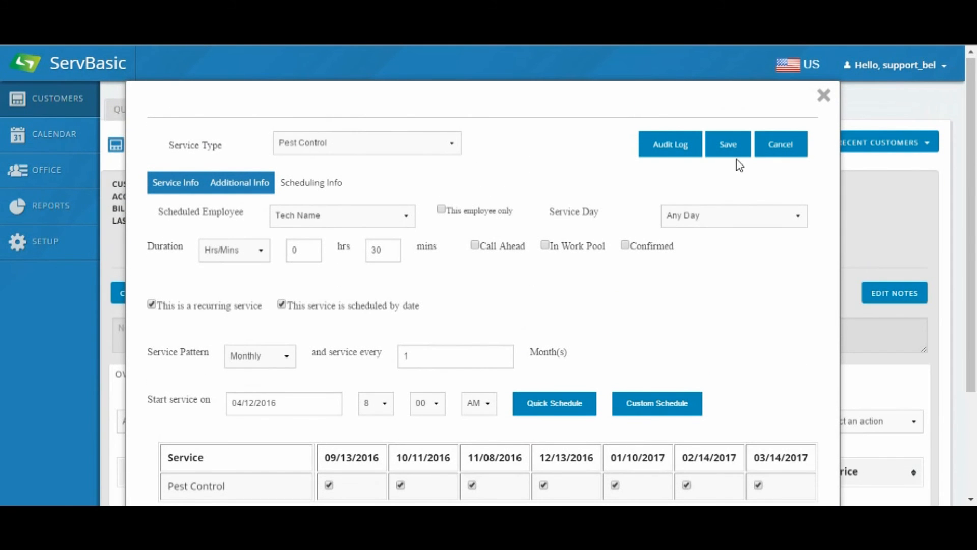
click(736, 146)
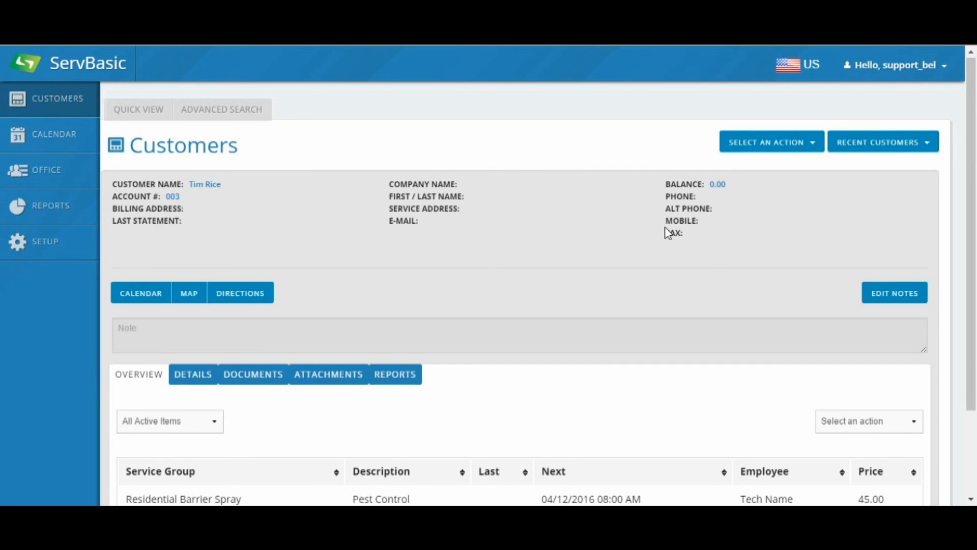
Step: Review the Pest Control work orders in the customer's account details, and return to the service overview
click(193, 377)
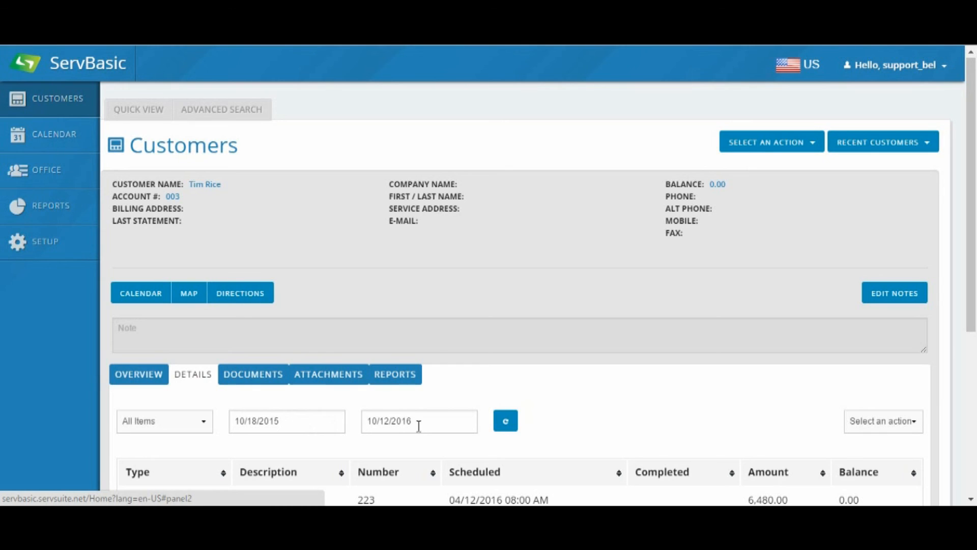
drag(969, 200, 973, 397)
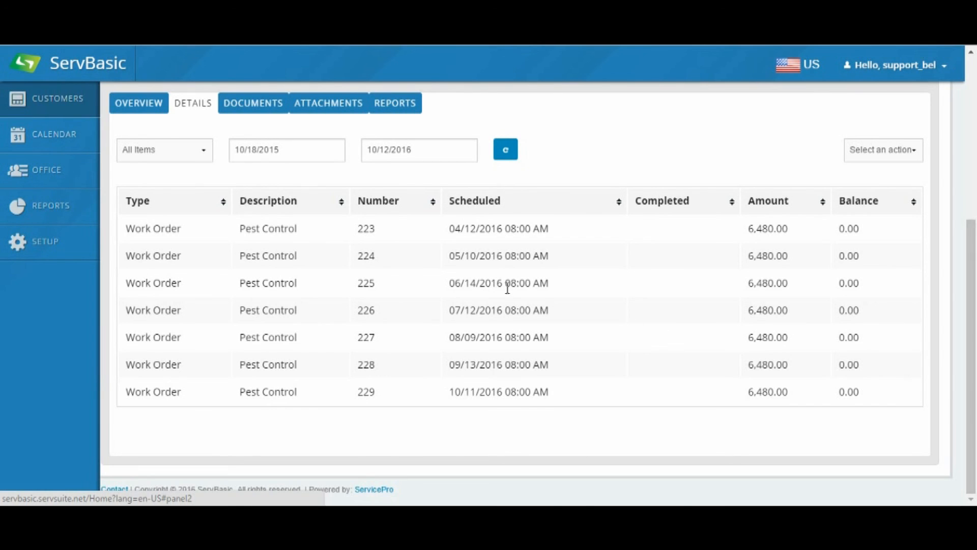
click(451, 230)
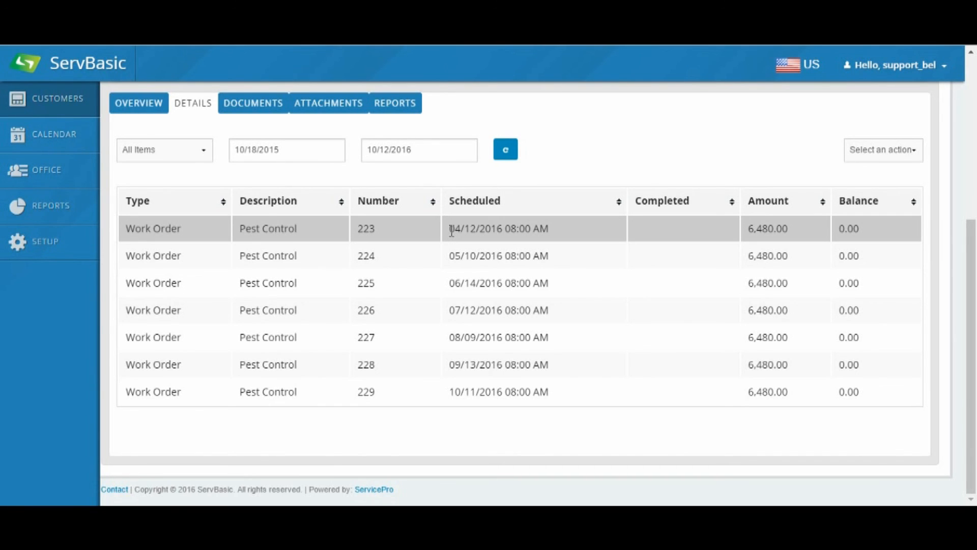
click(900, 235)
click(145, 103)
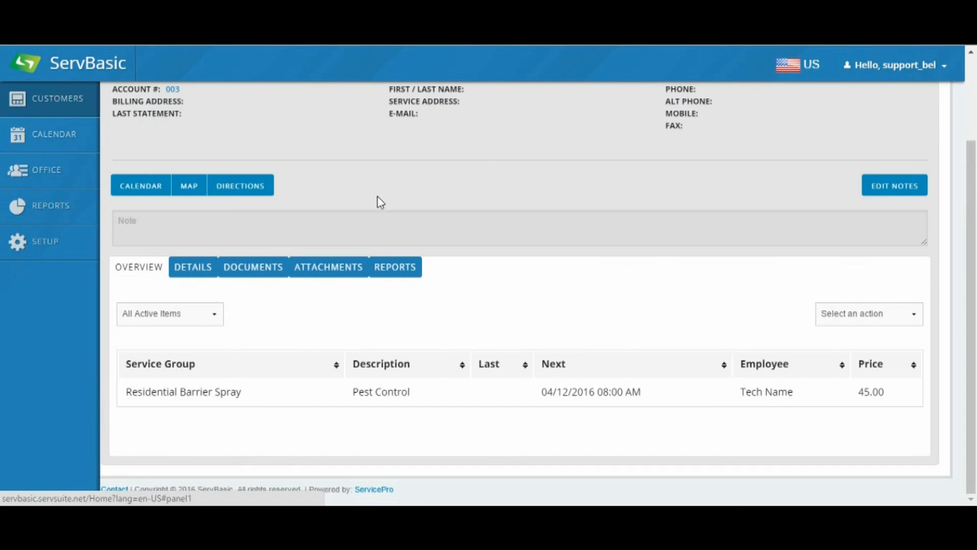